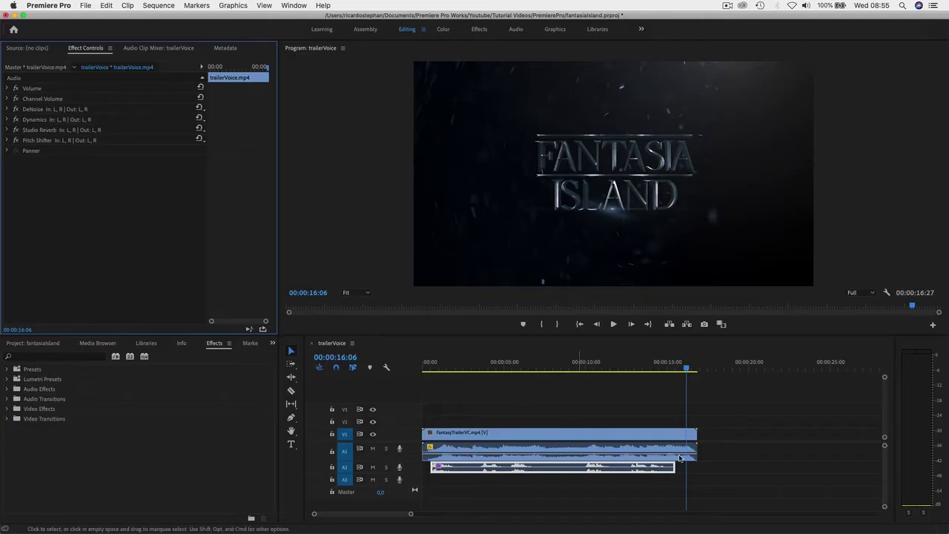
# - Rewind the trailerVoice sequence to its first frame and play a few seconds of the voice-over
pyautogui.moveTo(690, 368); pyautogui.dragTo(400, 393)
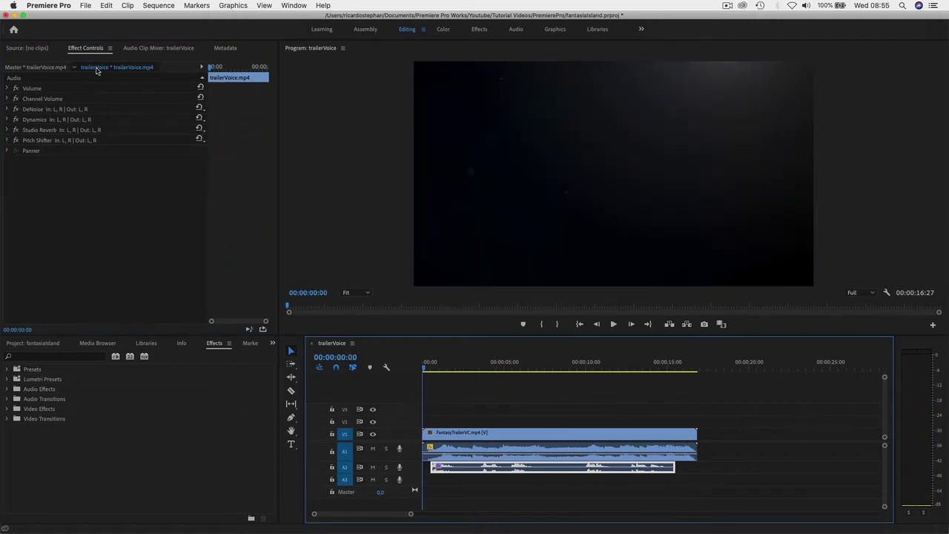
pyautogui.click(18, 131)
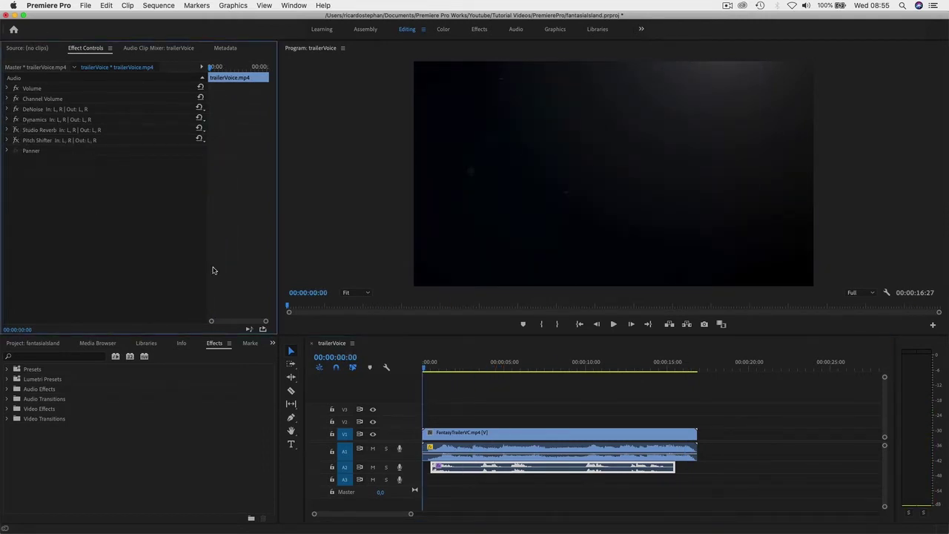
pyautogui.press('space')
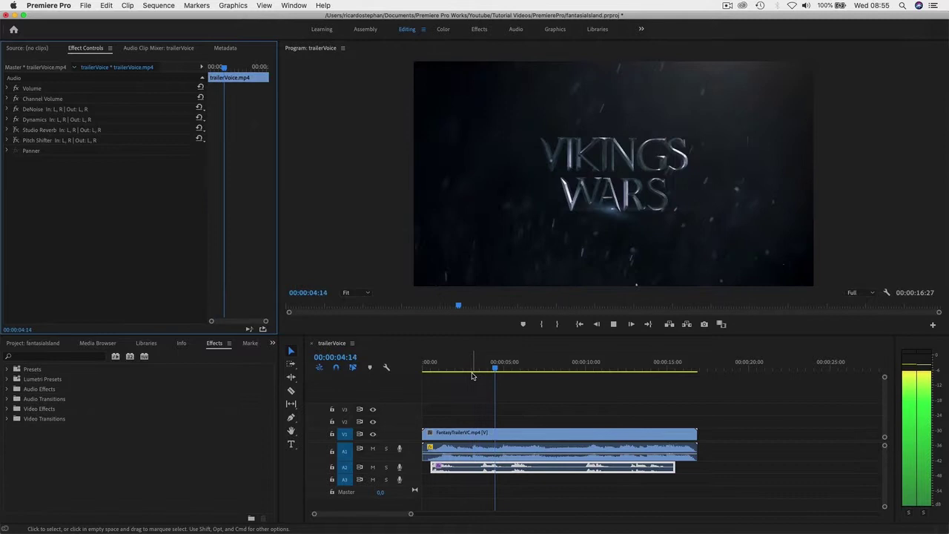
pyautogui.press('space')
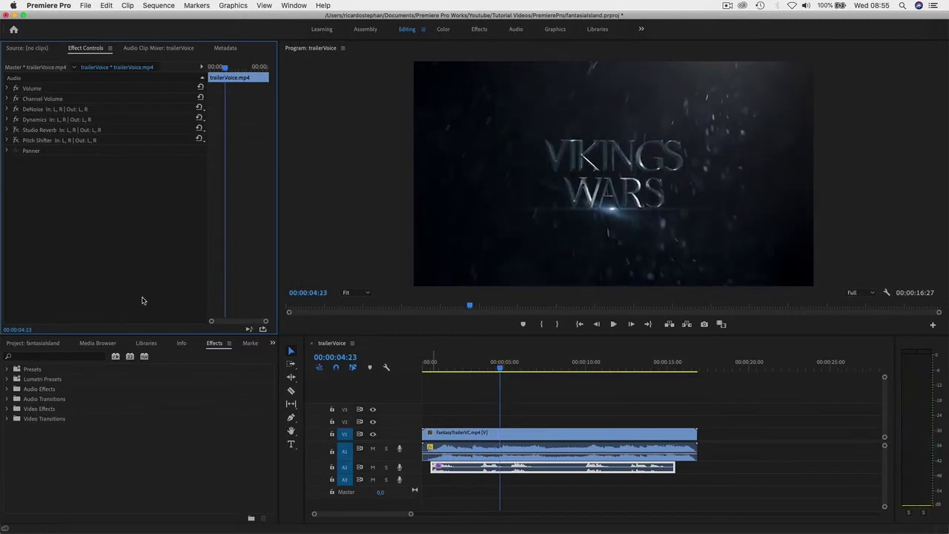
# - Re-enable the Pitch Shifter and play the trailer from the start to the FANTASIA ISLAND title
pyautogui.click(16, 140)
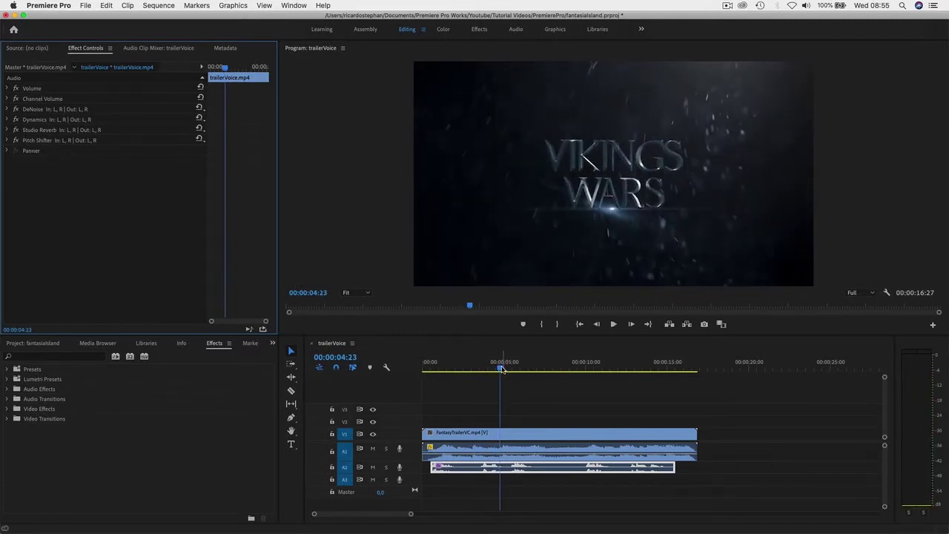
pyautogui.click(470, 371)
pyautogui.press('Home')
pyautogui.press('space')
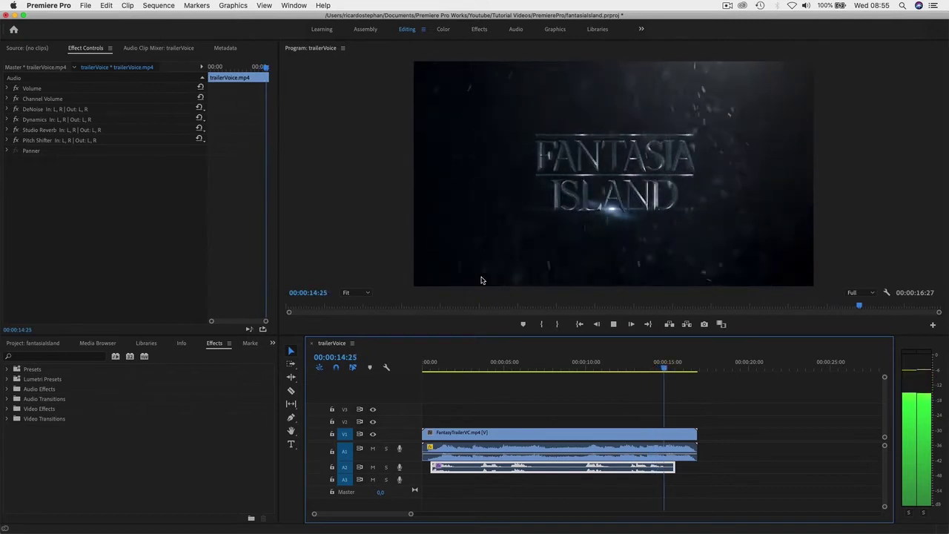
pyautogui.press('space')
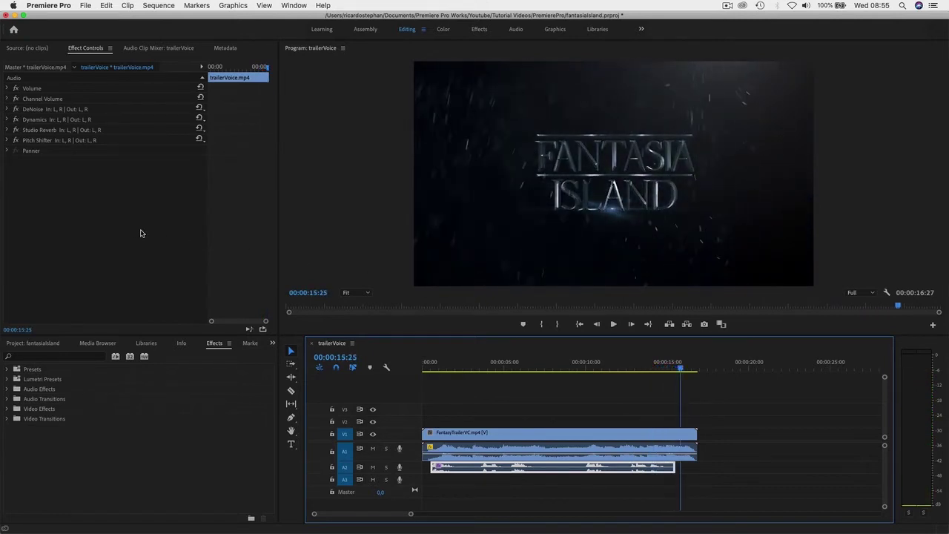
# - Delete the Studio Reverb and Pitch Shifter effects from the voice clip
pyautogui.click(43, 131)
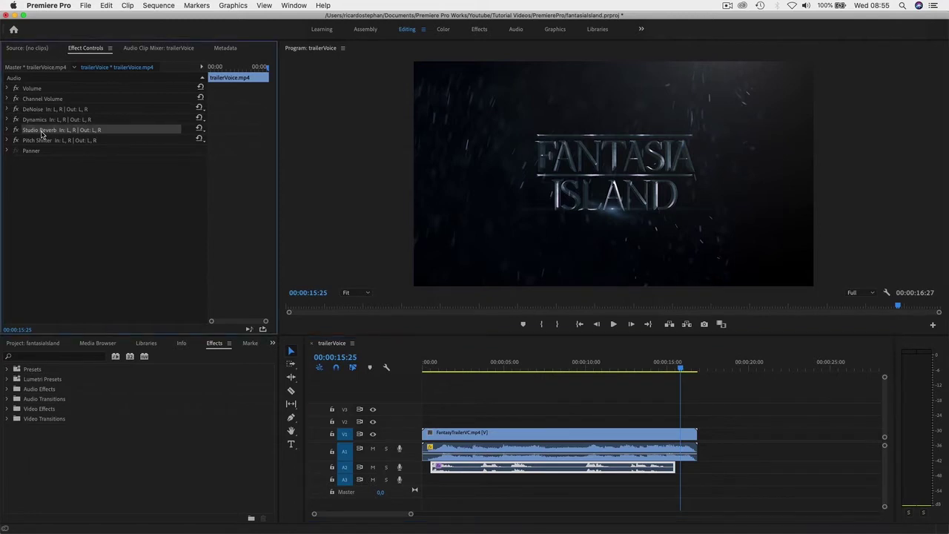
pyautogui.press('Delete')
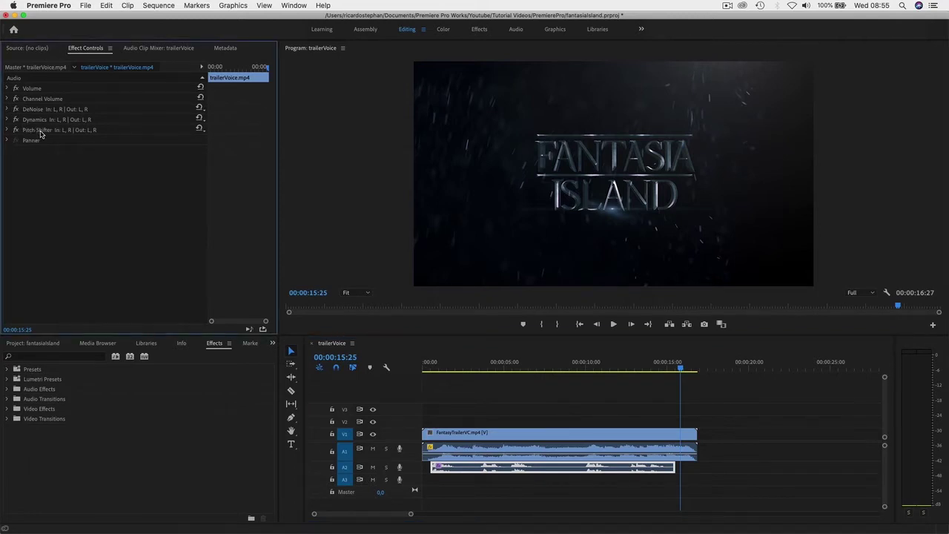
pyautogui.click(41, 131)
pyautogui.press('Delete')
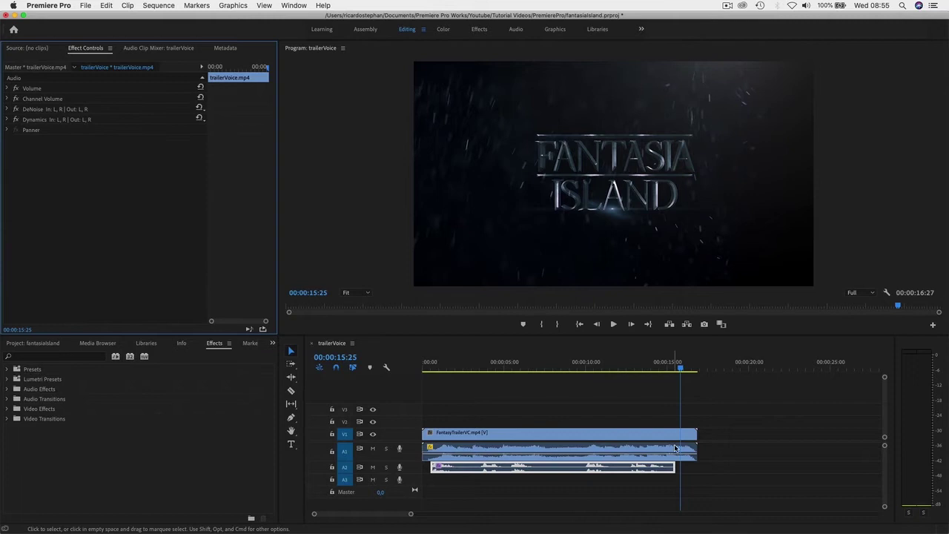
# - Replay the trailer without those effects, then park on the LEGENDARY CONQUEST title frame
pyautogui.moveTo(680, 370); pyautogui.dragTo(430, 389)
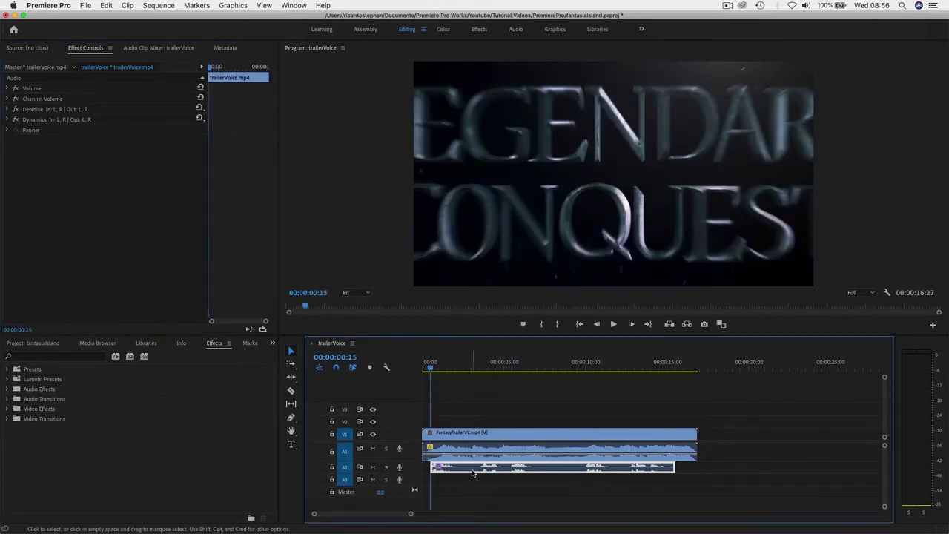
pyautogui.press('space')
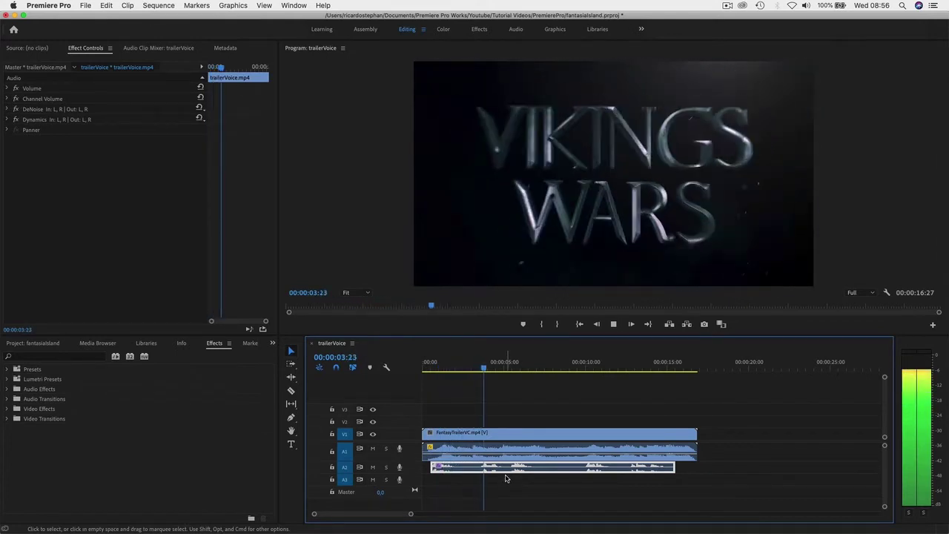
pyautogui.press('space')
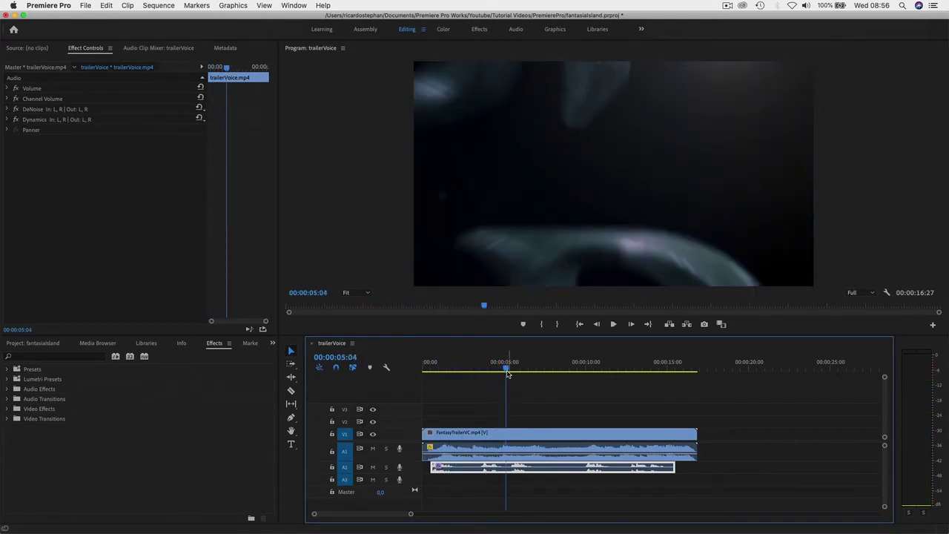
pyautogui.moveTo(507, 373); pyautogui.dragTo(408, 383)
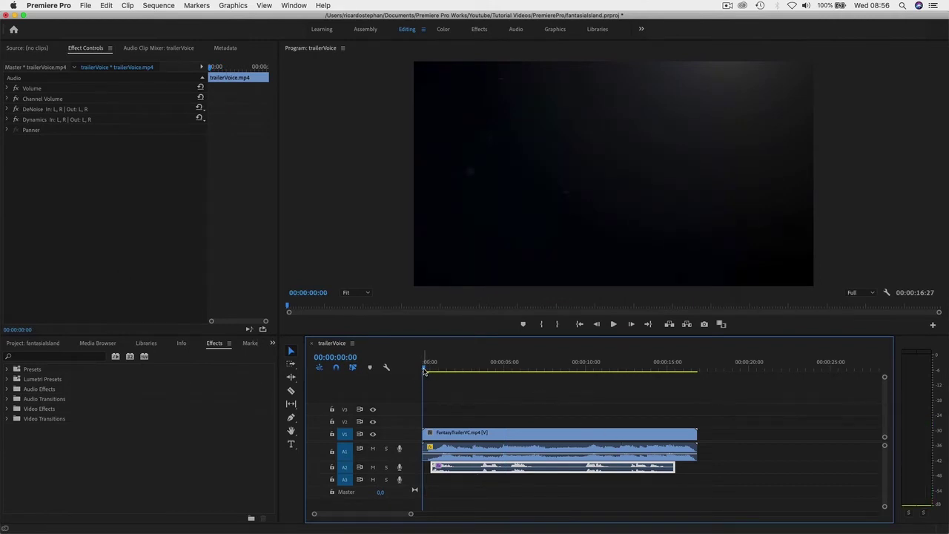
pyautogui.moveTo(425, 371); pyautogui.dragTo(448, 384)
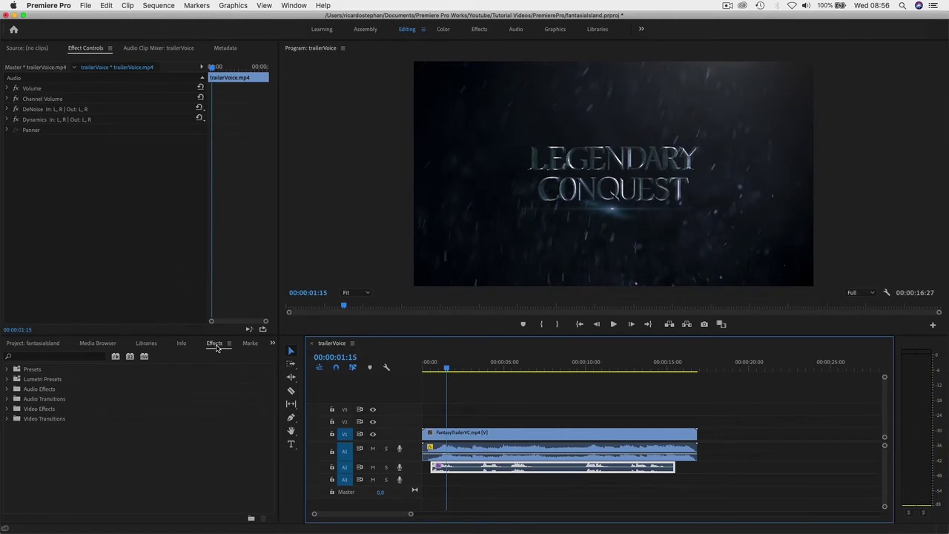
# - Search the effects for 'reve' and drag Studio Reverb onto the trailerVoice clip on A2
pyautogui.click(214, 344)
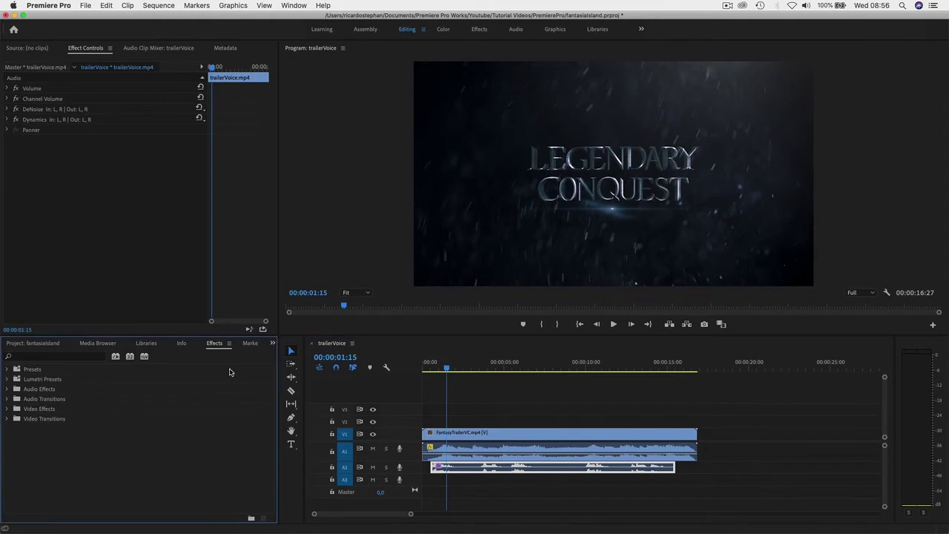
pyautogui.click(29, 358)
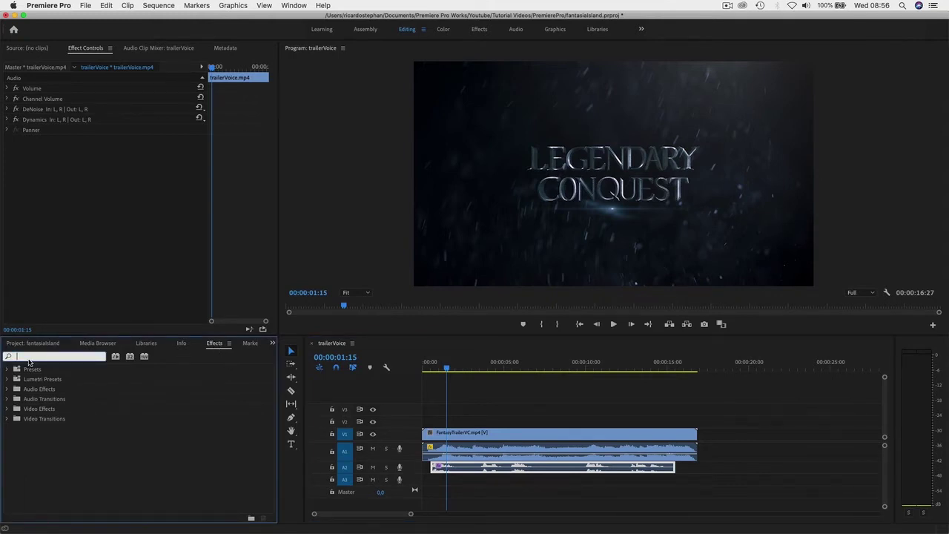
pyautogui.write('reve')
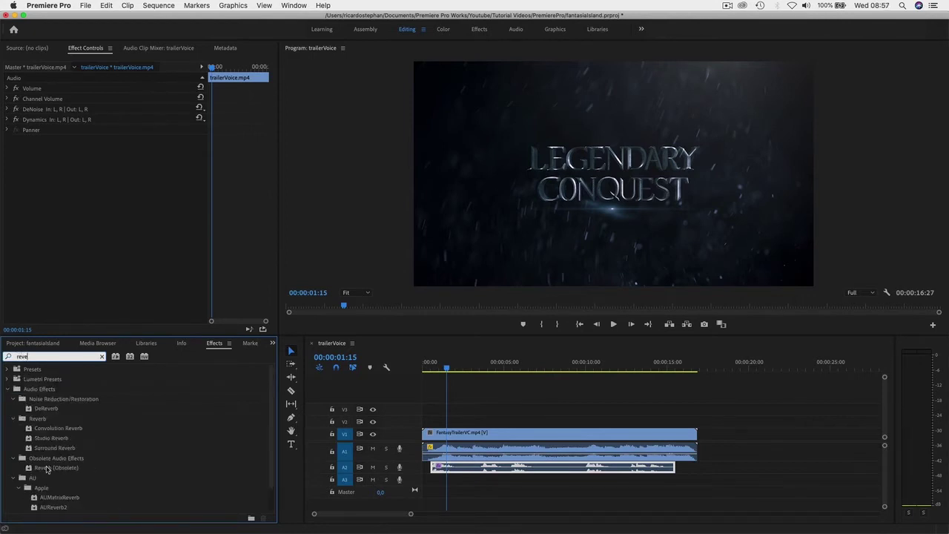
pyautogui.click(46, 439)
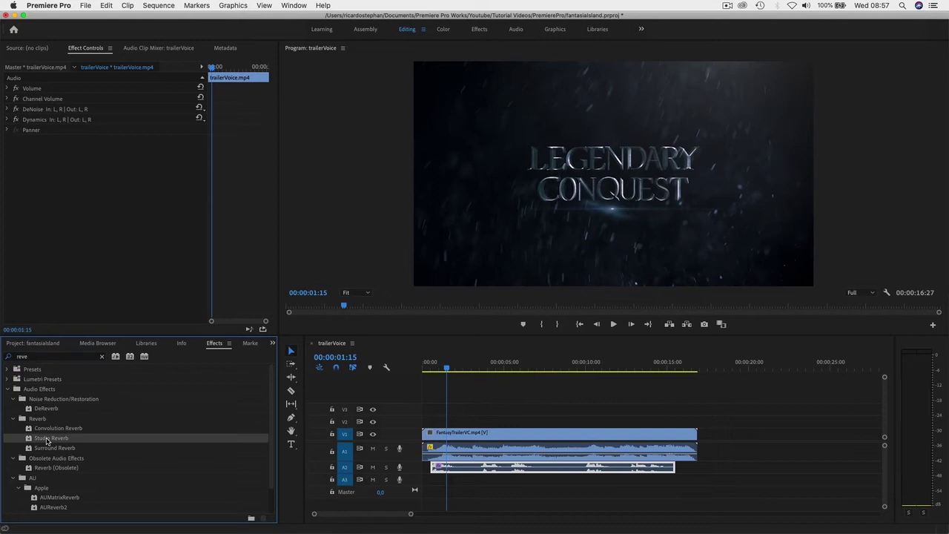
pyautogui.moveTo(271, 474); pyautogui.dragTo(470, 467)
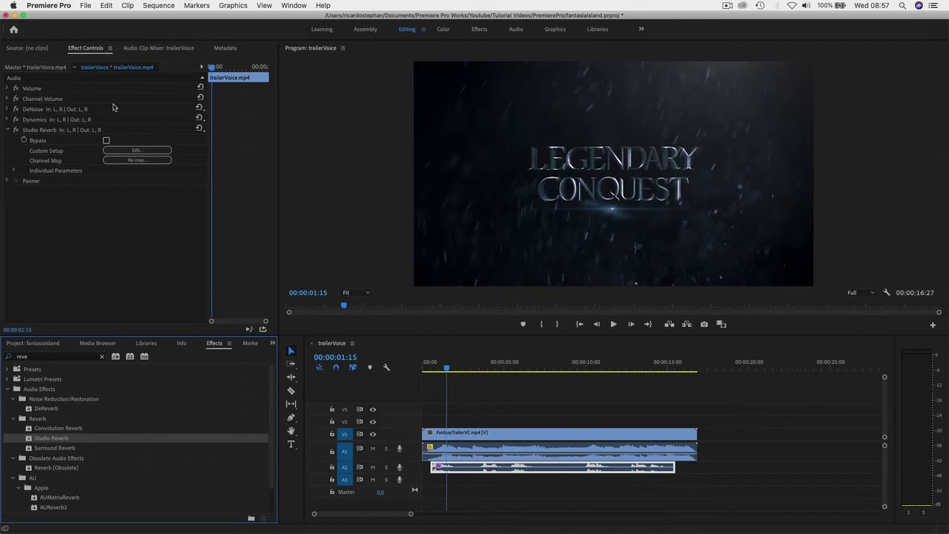
# - Open Studio Reverb's custom setup editor and choose the Great Hall preset
pyautogui.click(141, 151)
pyautogui.moveTo(475, 168); pyautogui.dragTo(269, 119)
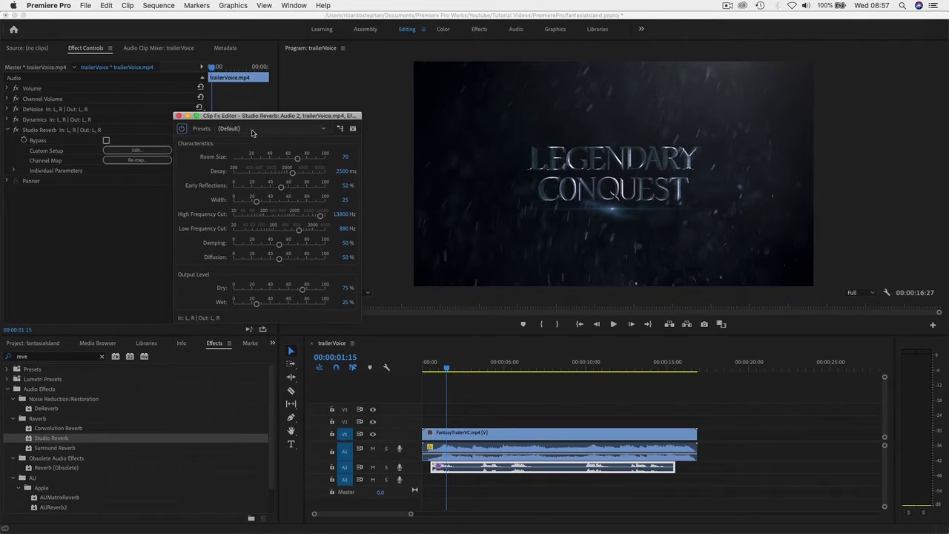
pyautogui.click(261, 131)
pyautogui.click(240, 182)
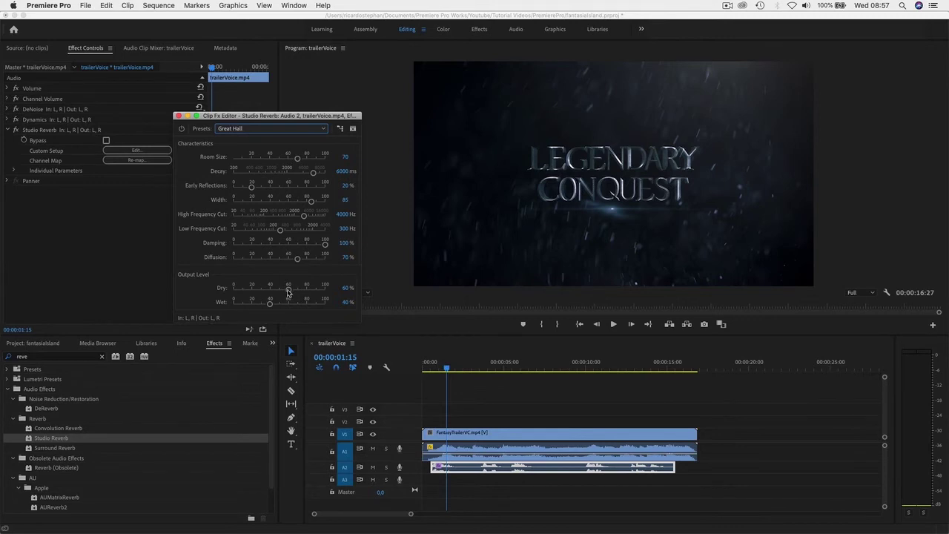
# - Raise Dry to 100% with Wet at 20.7%, and play the trailer to hear it
pyautogui.moveTo(289, 290); pyautogui.dragTo(290, 290)
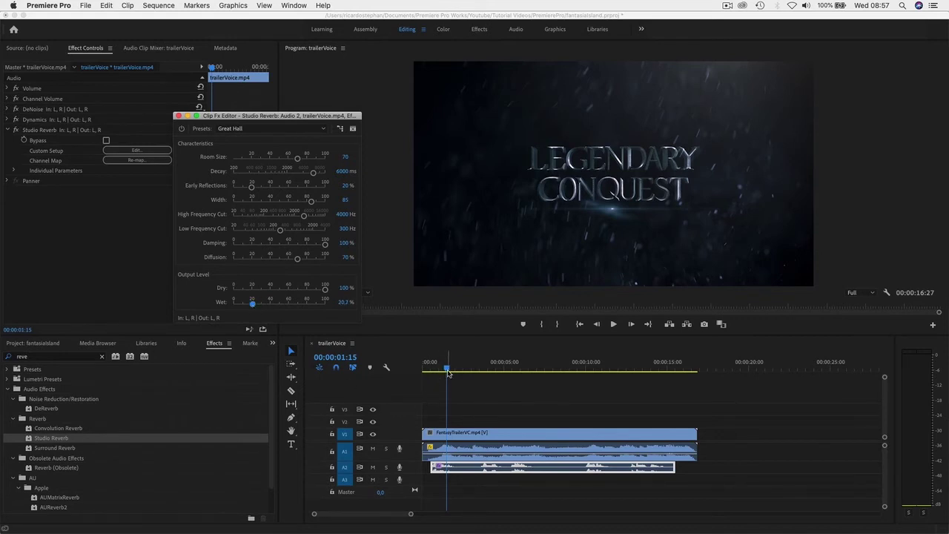
pyautogui.press('space')
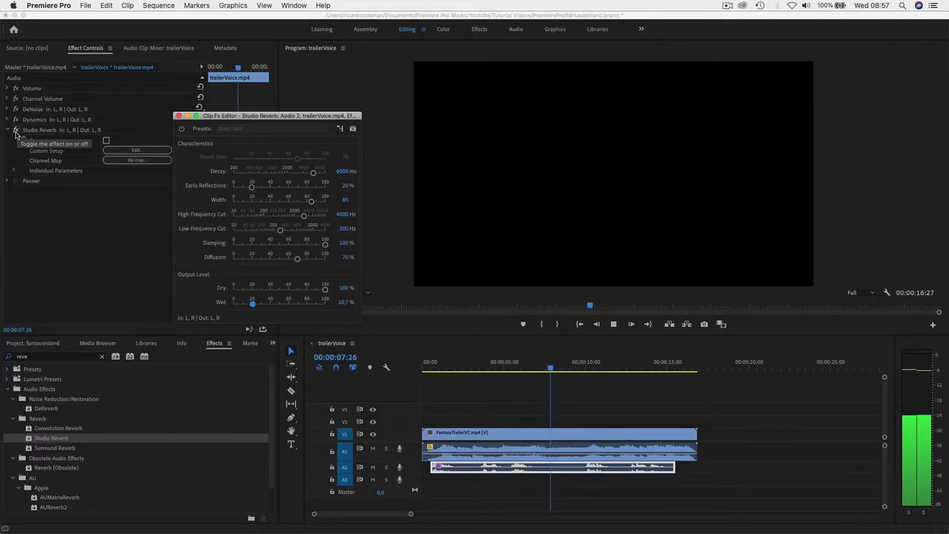
pyautogui.click(15, 131)
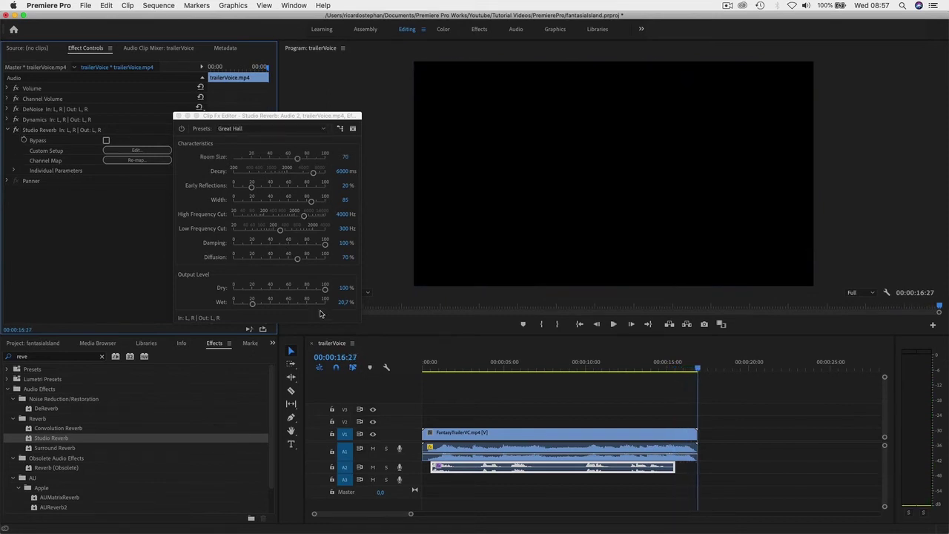
# - Close the reverb editor, rewind, and drag Pitch Shifter (searched as 'itc') onto the A2 clip
pyautogui.click(178, 116)
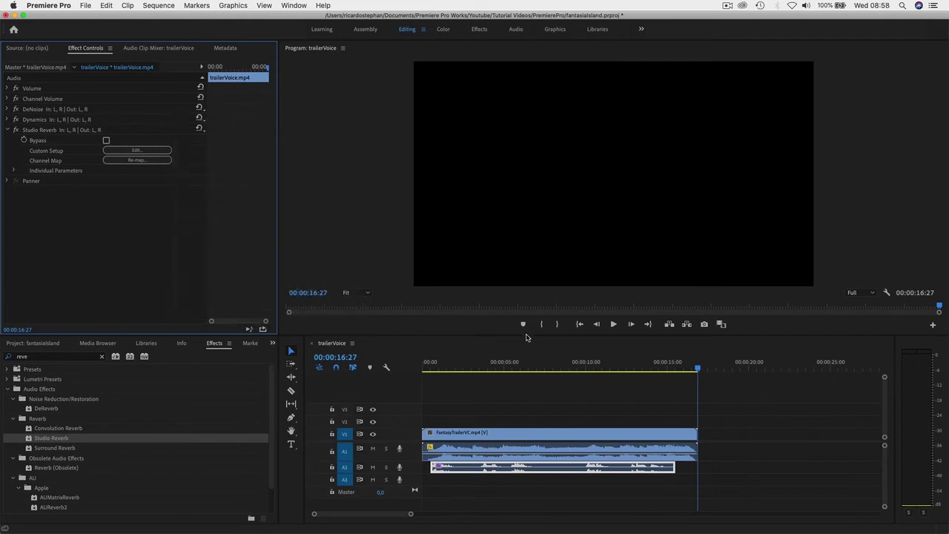
pyautogui.moveTo(700, 370); pyautogui.dragTo(428, 388)
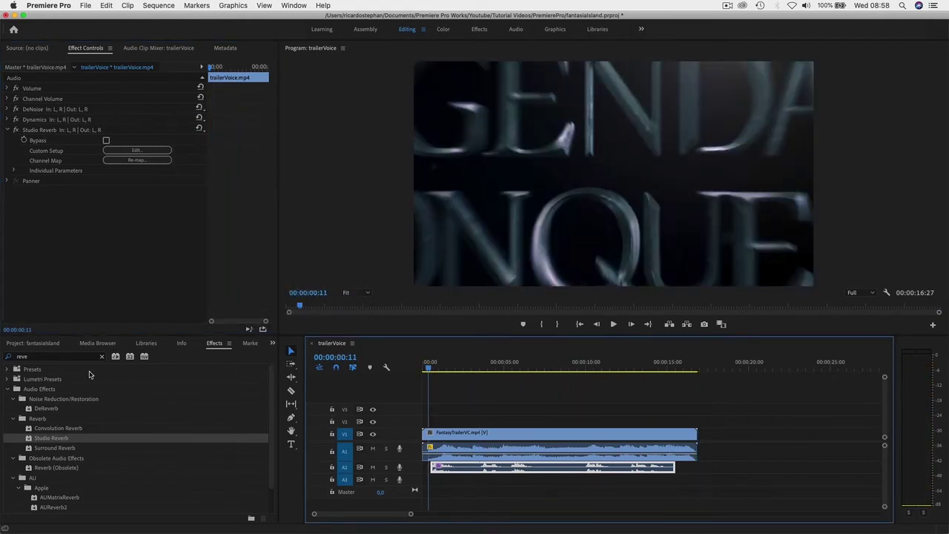
pyautogui.click(31, 357)
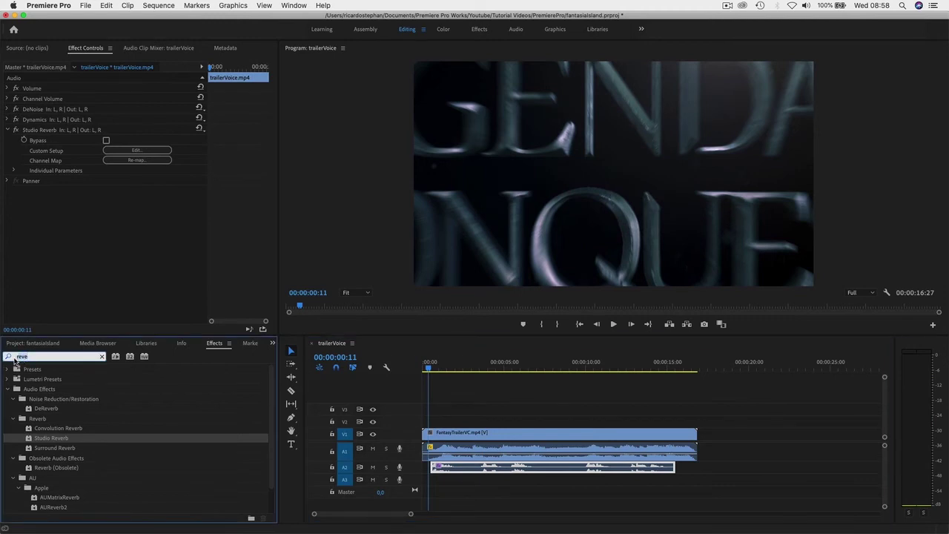
pyautogui.write('itc')
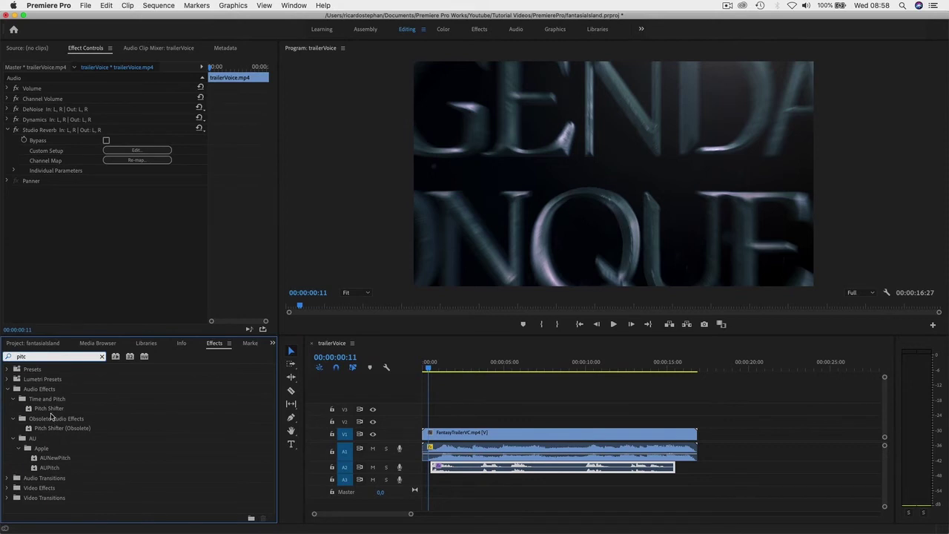
pyautogui.moveTo(50, 413); pyautogui.dragTo(445, 467)
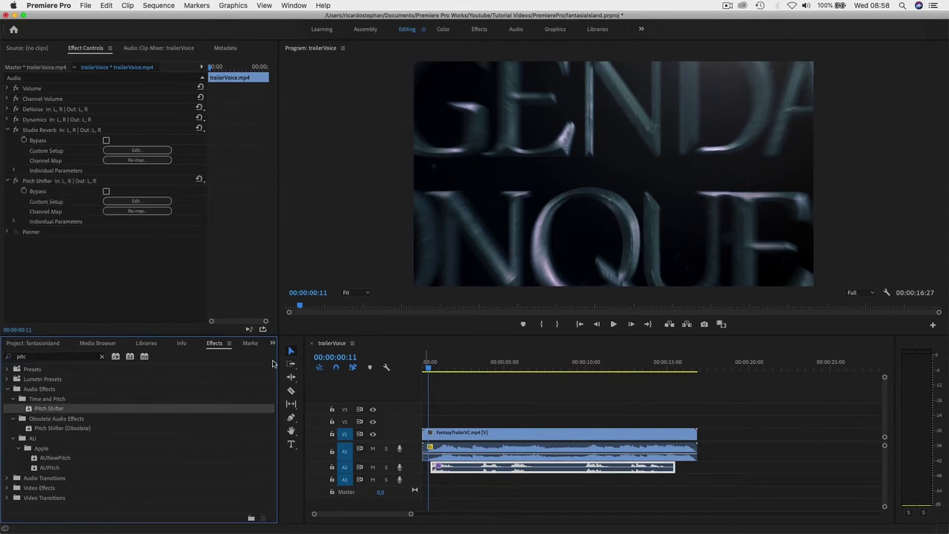
# - Set Pitch Shifter's Semi-tones to -3 (ratio 0.8409) and play the sequence from the start
pyautogui.click(146, 202)
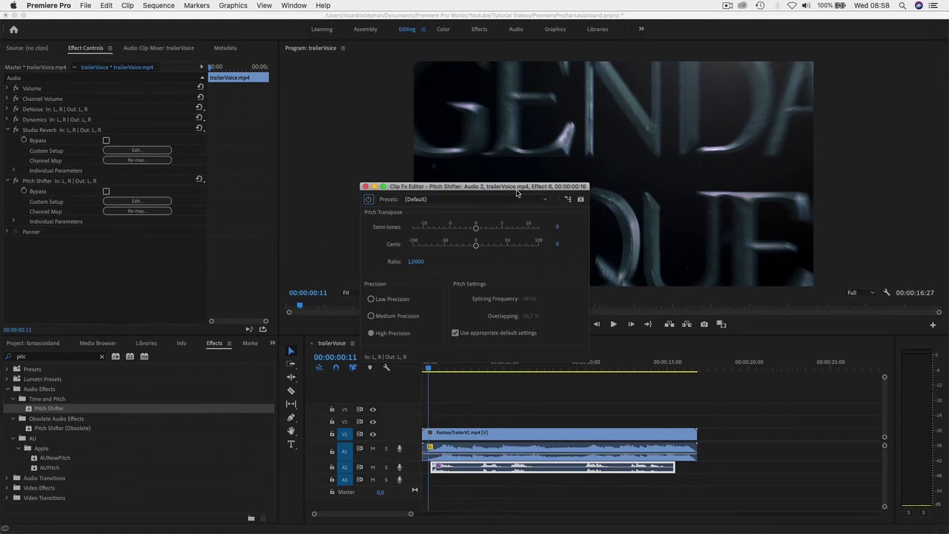
pyautogui.moveTo(509, 187); pyautogui.dragTo(382, 178)
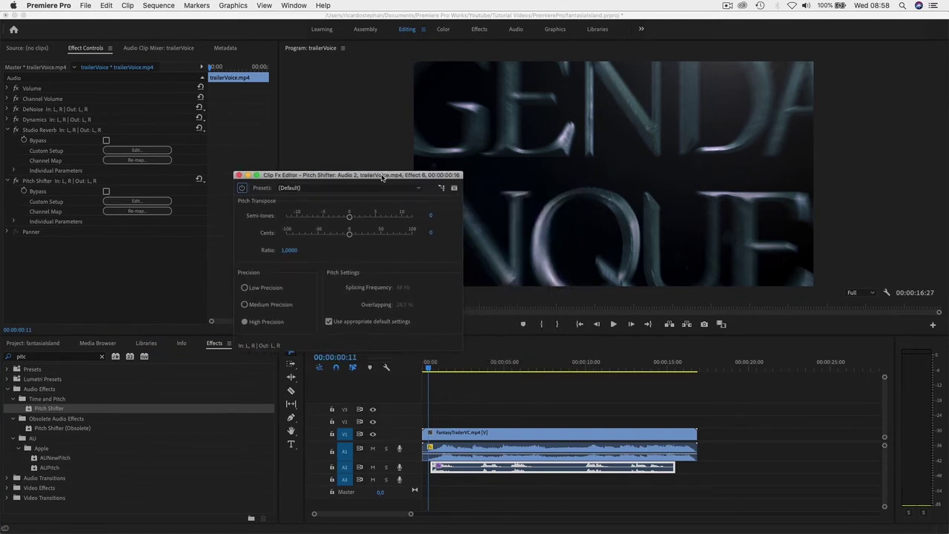
pyautogui.click(430, 215)
pyautogui.write('-2.5')
pyautogui.press('Return')
pyautogui.click(429, 369)
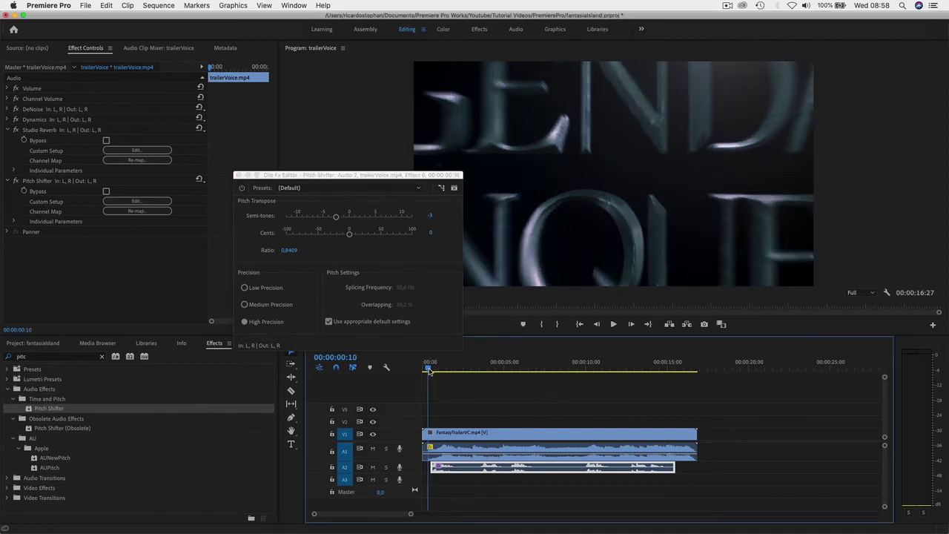
pyautogui.press('space')
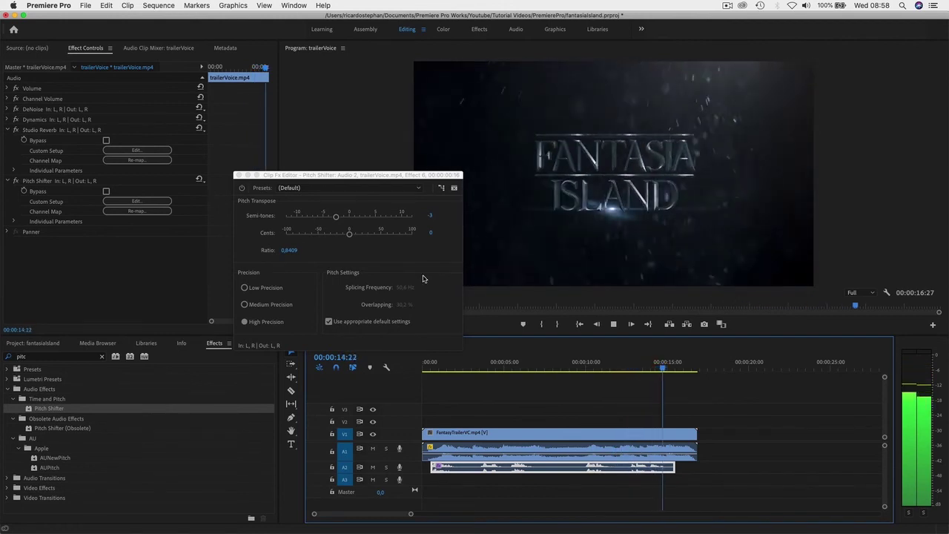
pyautogui.click(238, 176)
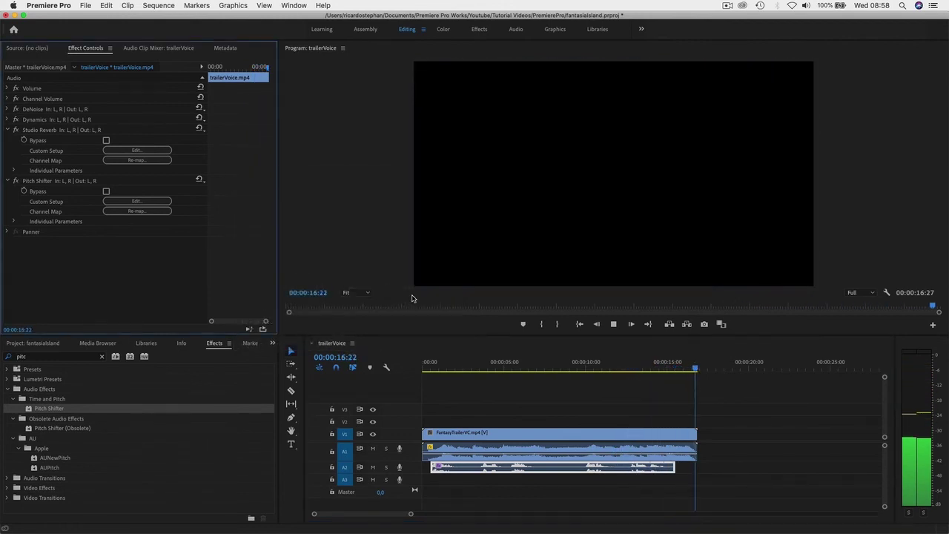